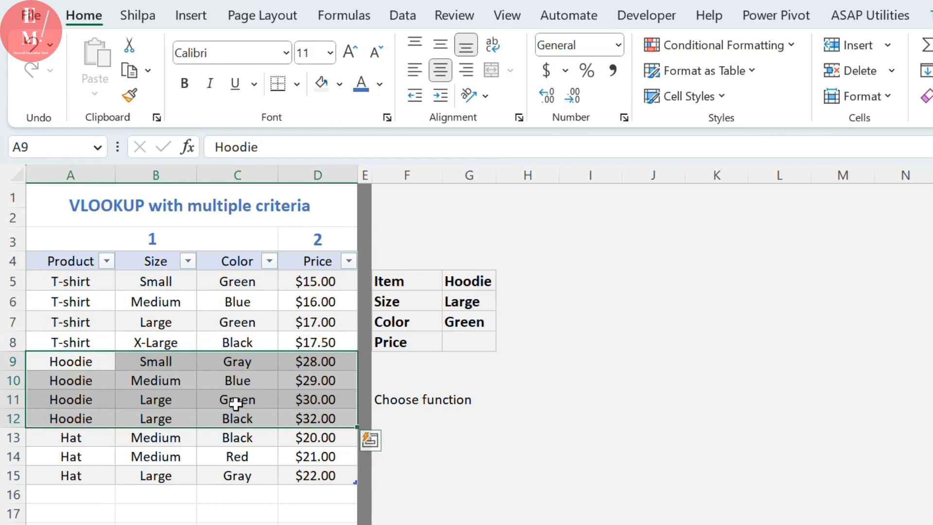
left_click_drag(81, 403, 331, 400)
left_click(471, 339)
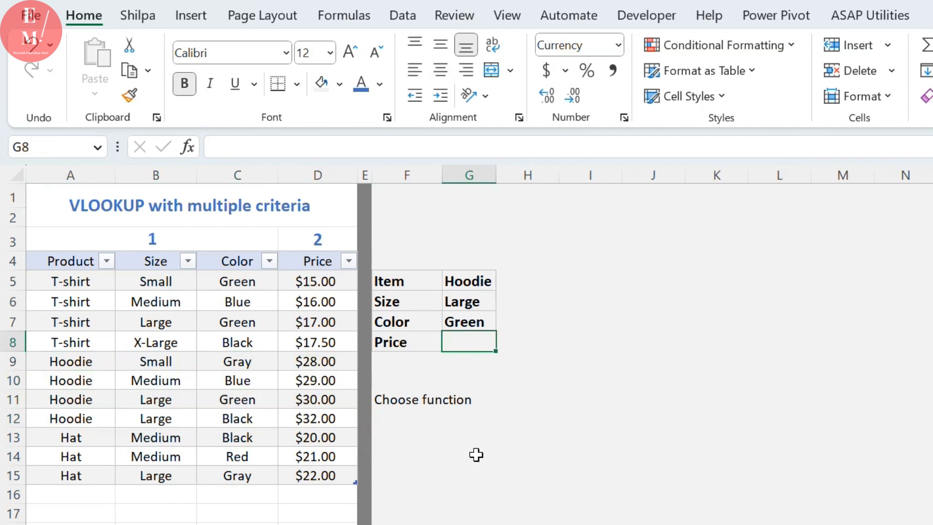
left_click_drag(479, 278, 475, 325)
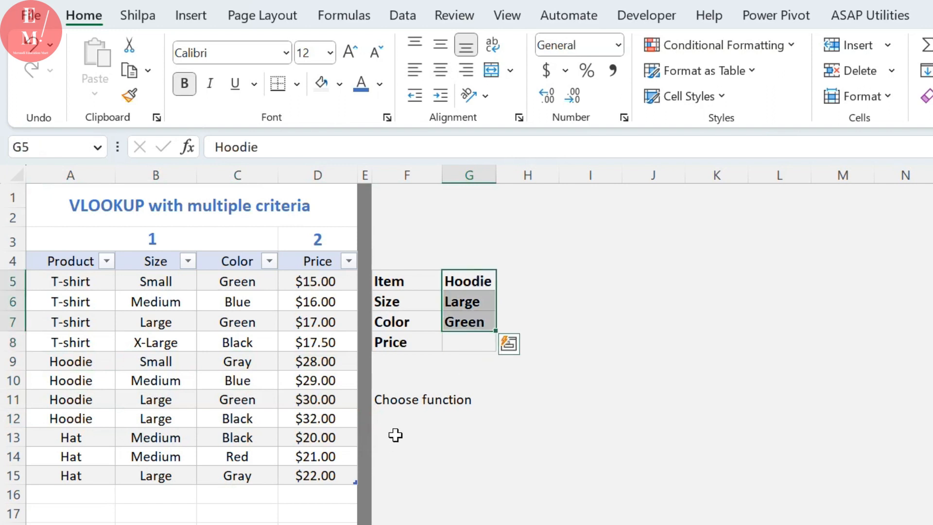
- Start a VLOOKUP formula in the Price result cell G8 with 1 as the lookup value
left_click(466, 342)
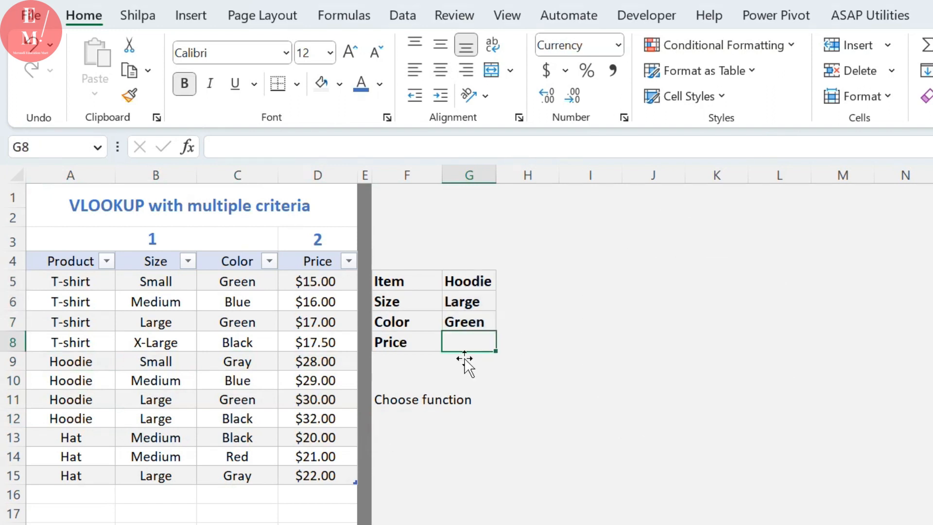
type("=vlo")
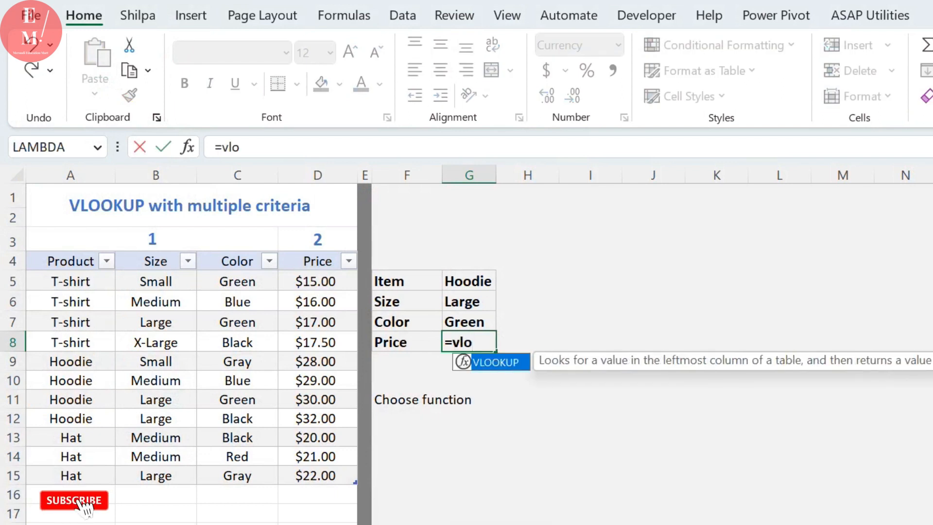
type("o")
key("Tab")
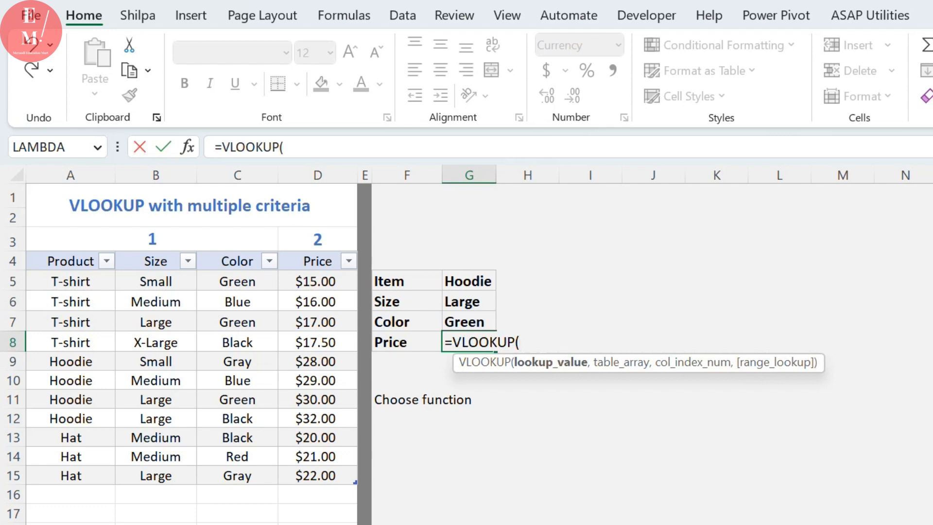
type("1")
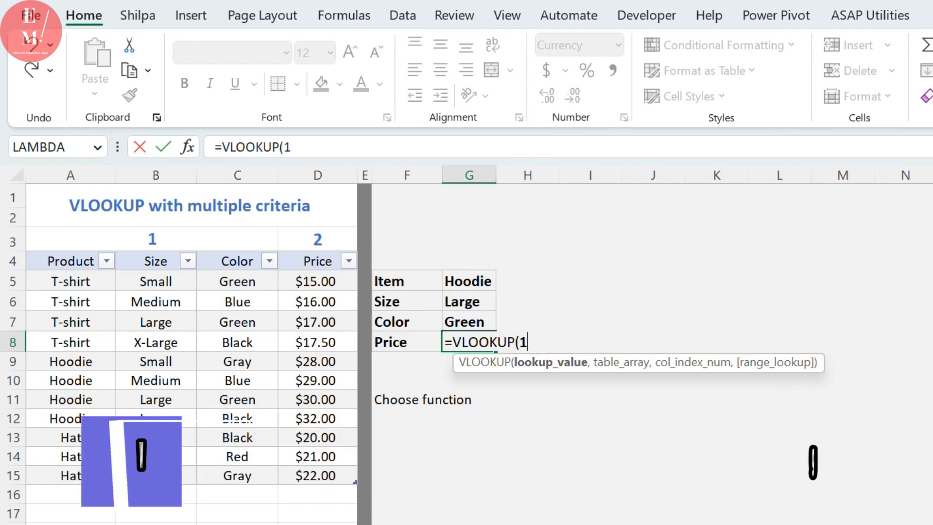
type(",")
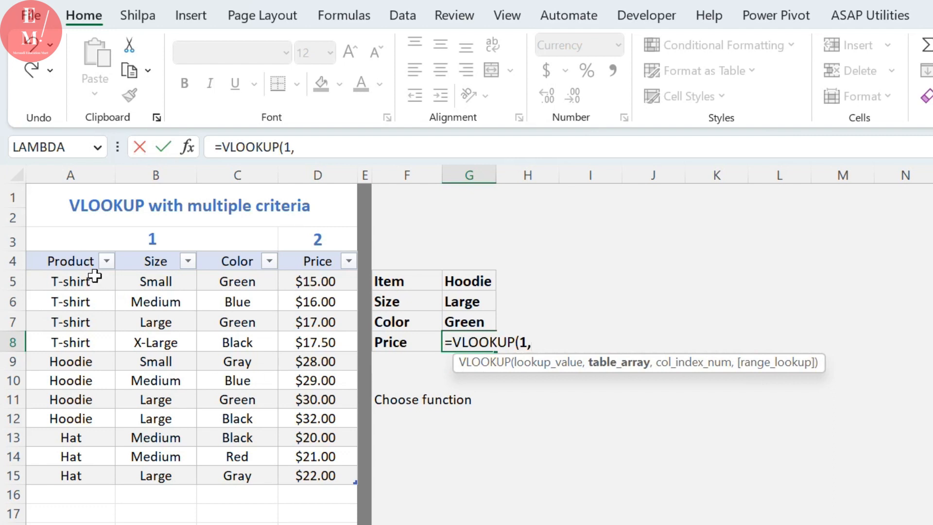
left_click_drag(95, 270, 335, 490)
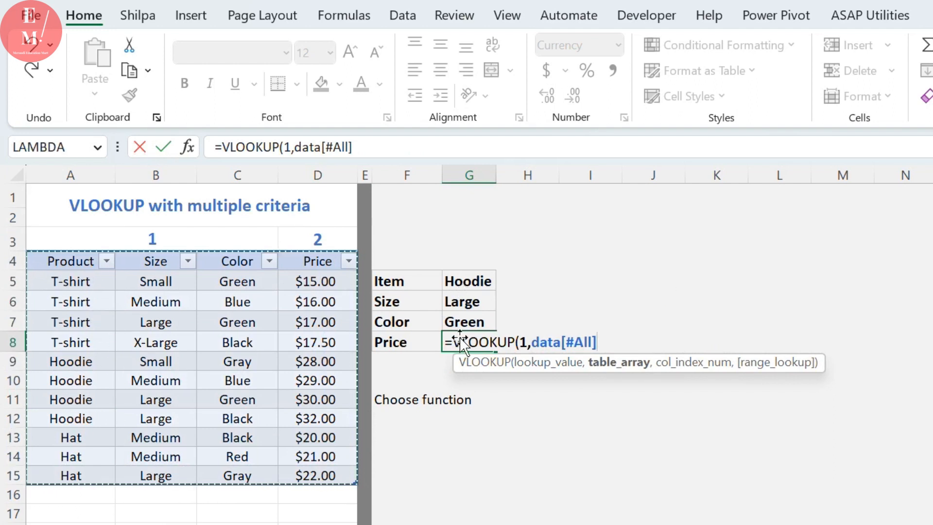
key("BackSpace")
key("BackSpace")
key("BackSpace")
key("BackSpace")
key("BackSpace")
key("BackSpace")
key("BackSpace")
key("BackSpace")
key("BackSpace")
key("BackSpace")
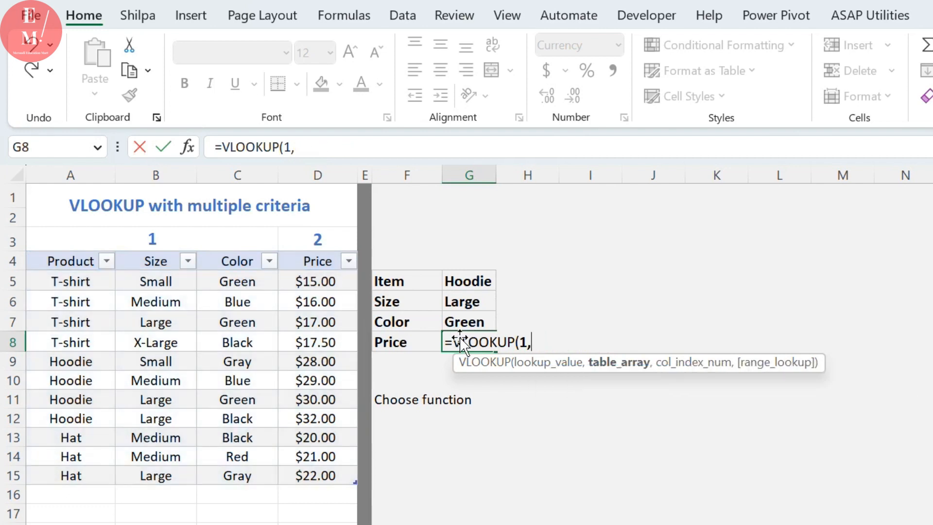
- Nest a CHOOSE function as the table array of the VLOOKUP, with the array {1,2} as its index number
type("choo")
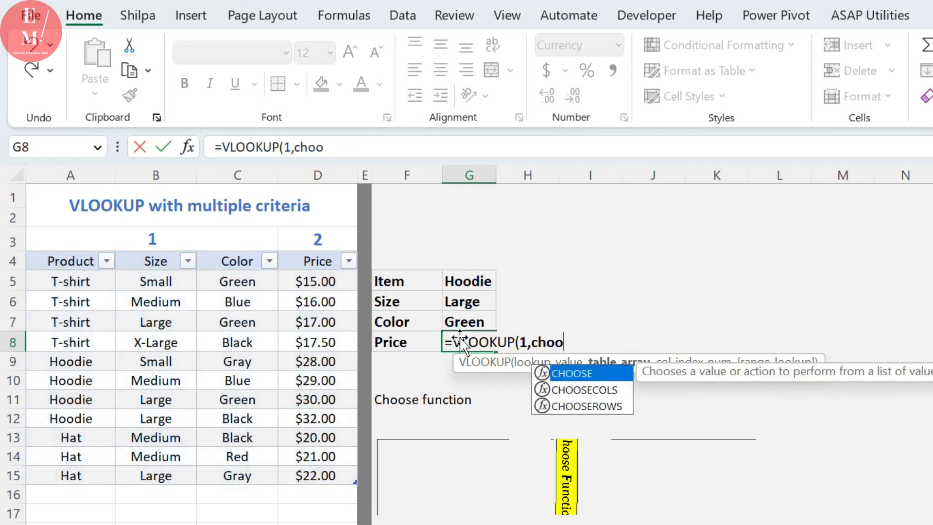
key("Tab")
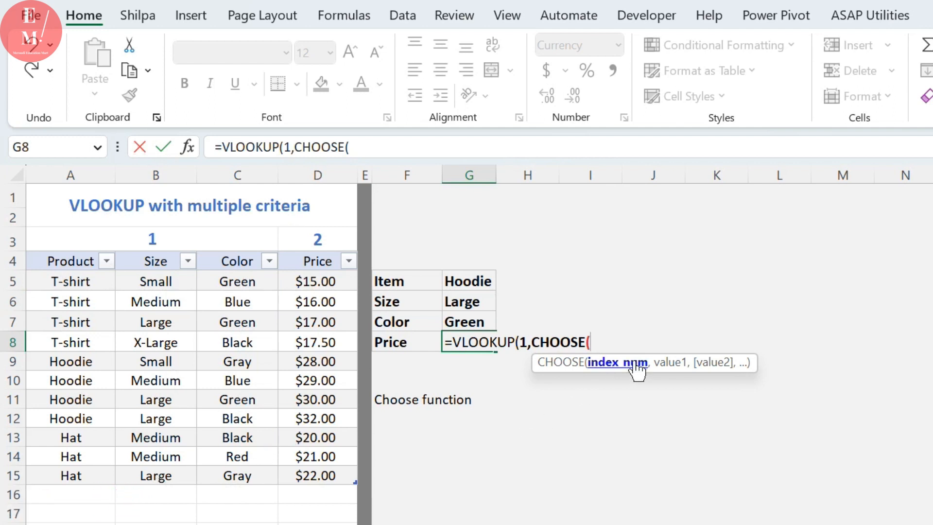
type("{1,2}")
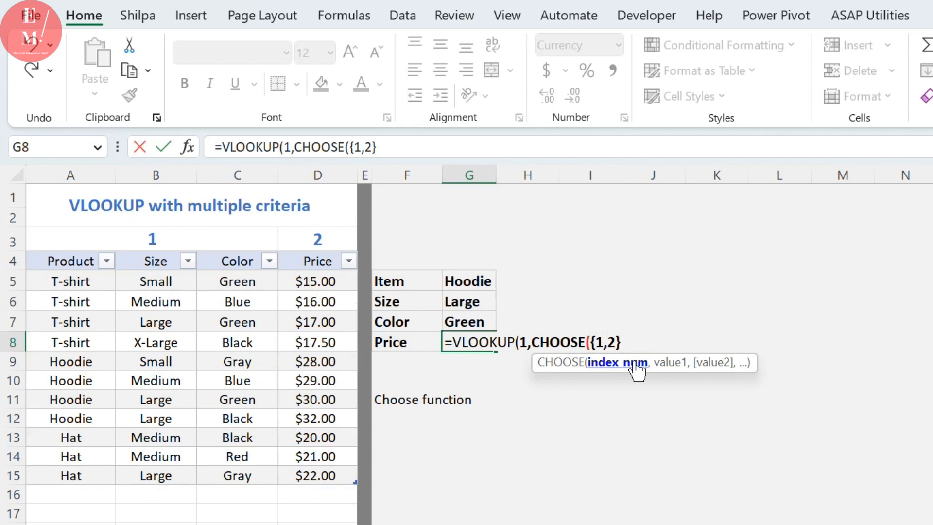
type(",")
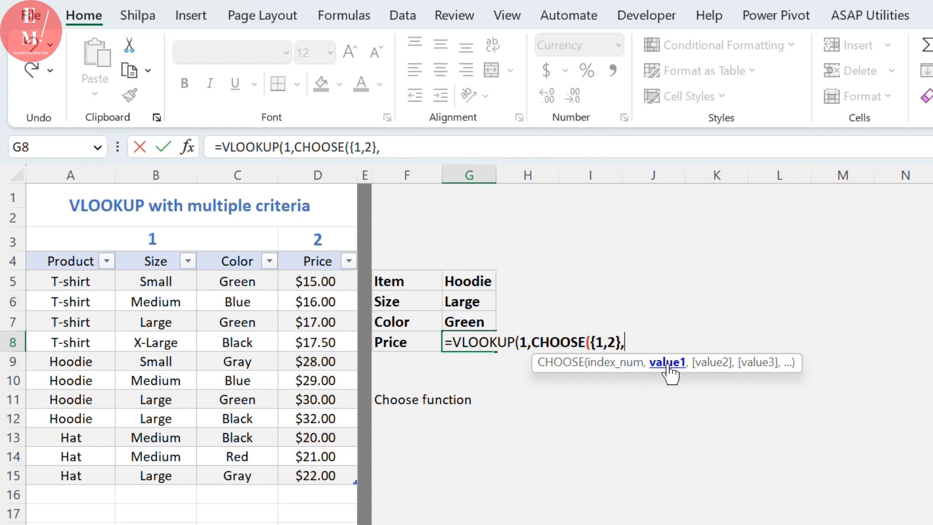
- Add the bracketed criterion G5=data[[#All],[Product]] as the start of CHOOSE's first value
type("(")
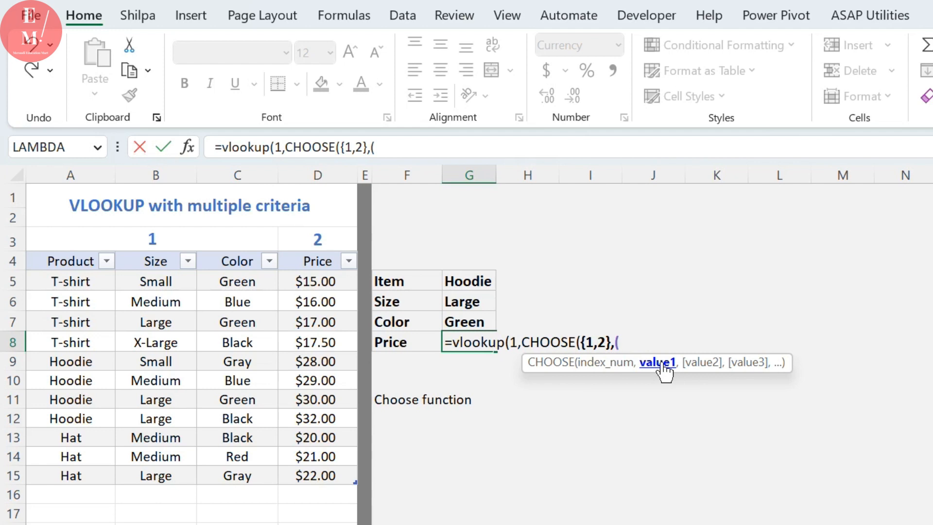
left_click(494, 286)
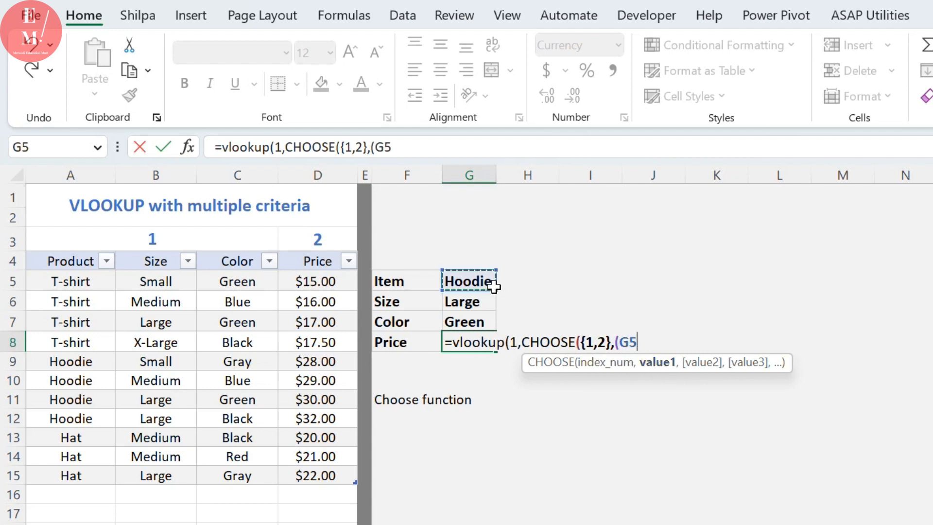
type("=")
left_click_drag(94, 261, 77, 474)
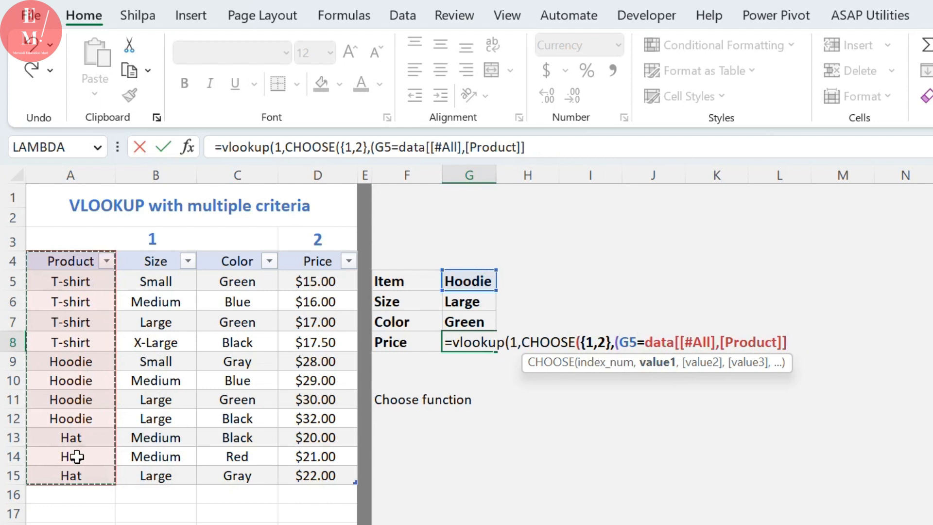
type(")")
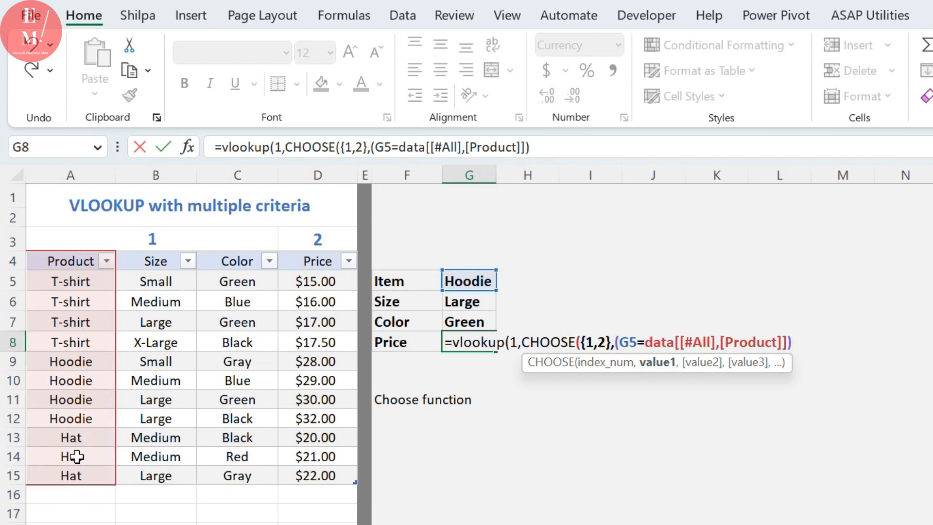
- Multiply the product criterion by a second bracketed criterion, G6=data[[#All],[Size]]
type("*")
type("(")
left_click(485, 308)
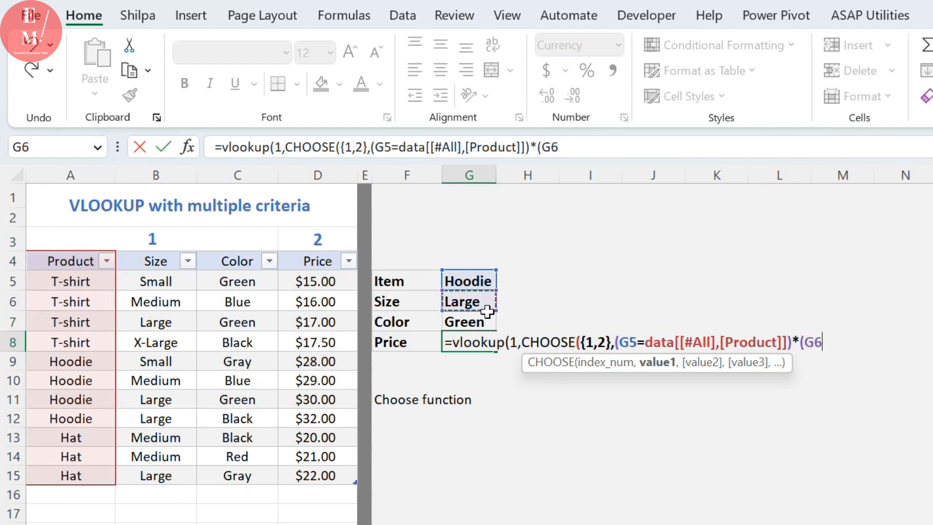
type("=")
left_click_drag(177, 265, 172, 480)
type(")")
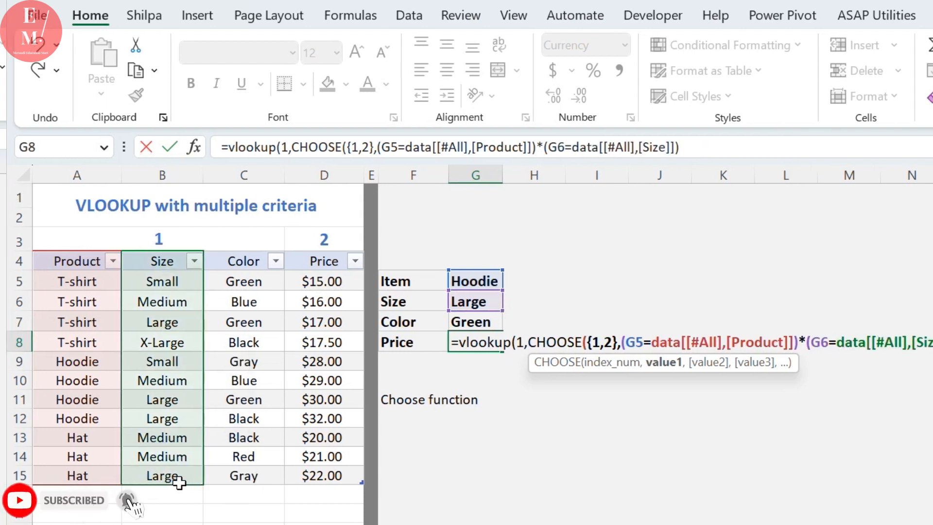
- Multiply the criteria by a third bracketed criterion, G7=data[[#All],[Color]]
type("*")
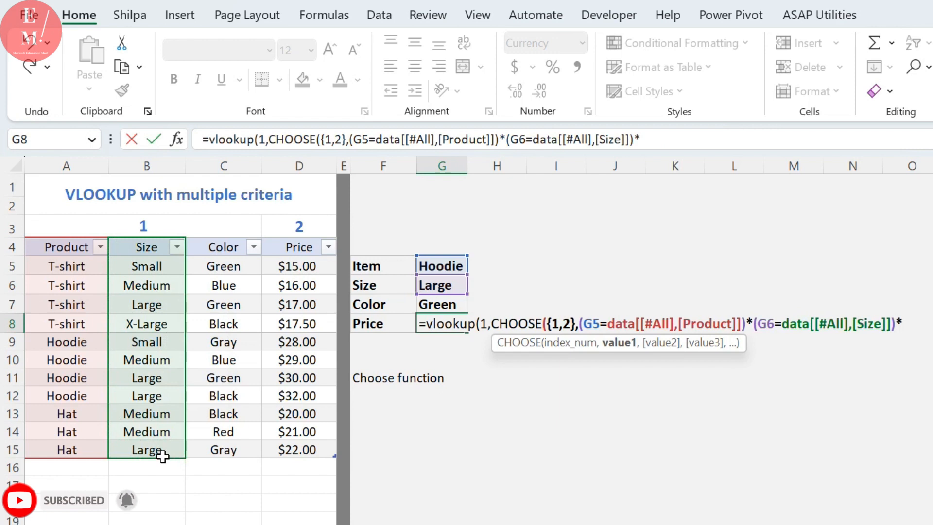
type("(")
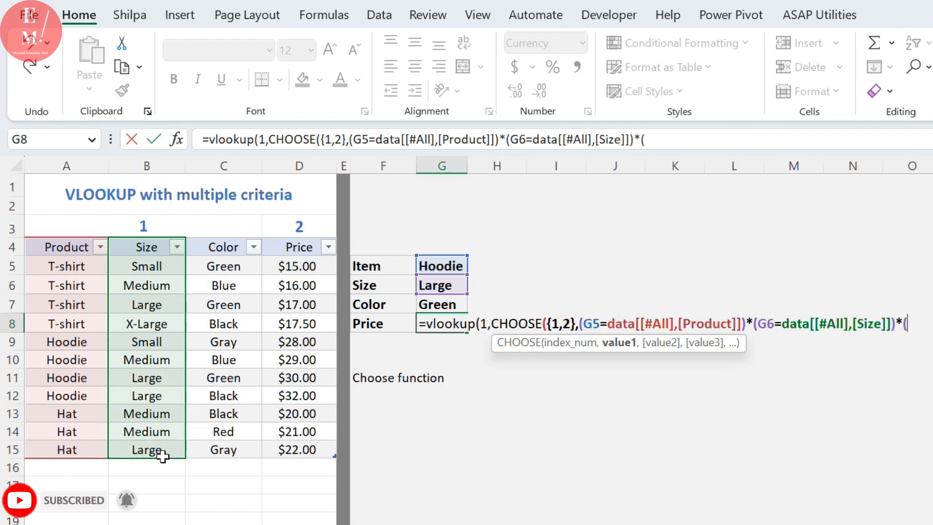
left_click(446, 306)
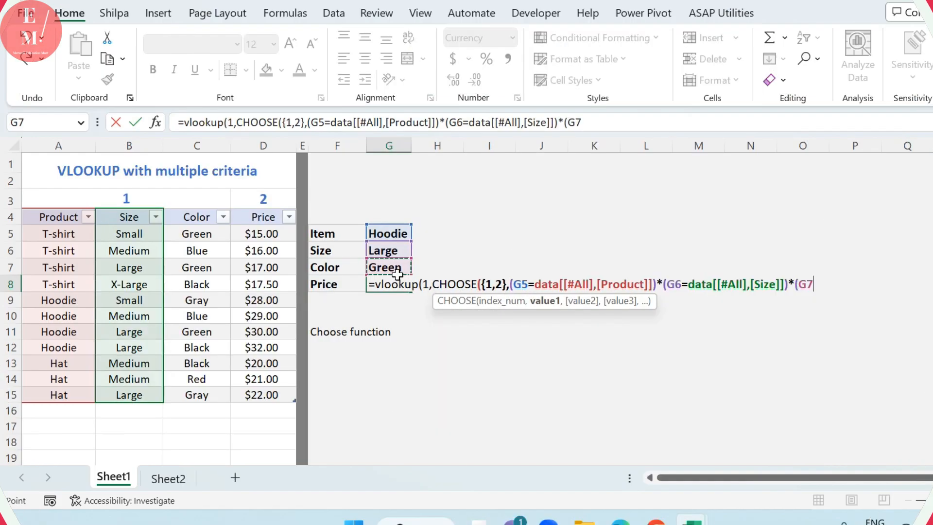
type("=")
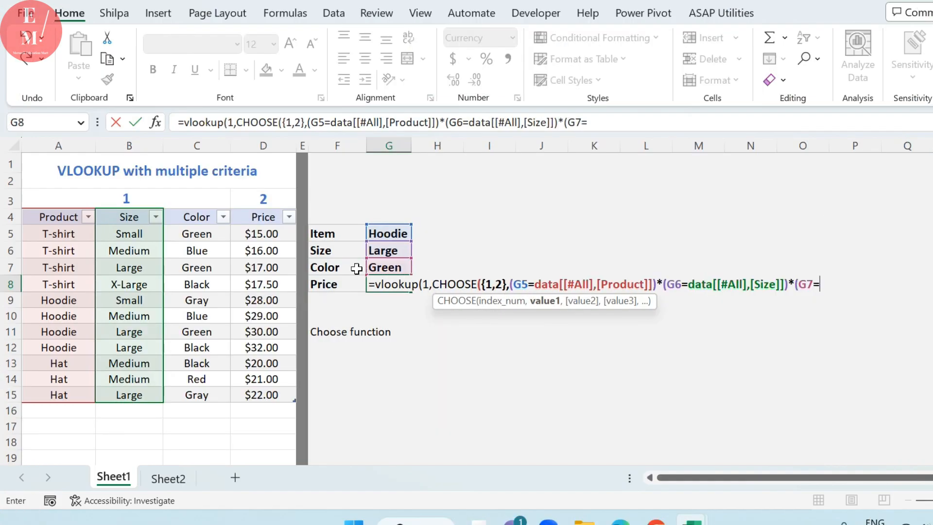
left_click(187, 220)
left_click_drag(188, 231, 211, 396)
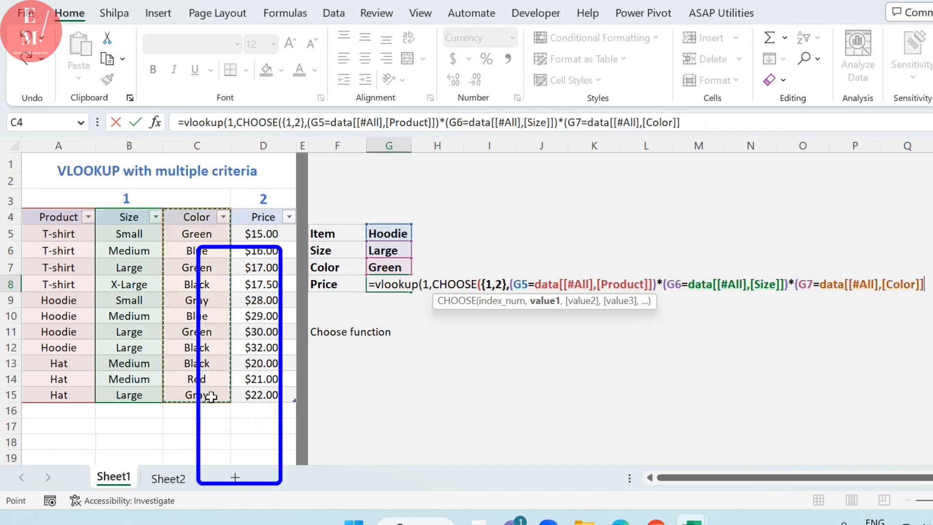
type(")")
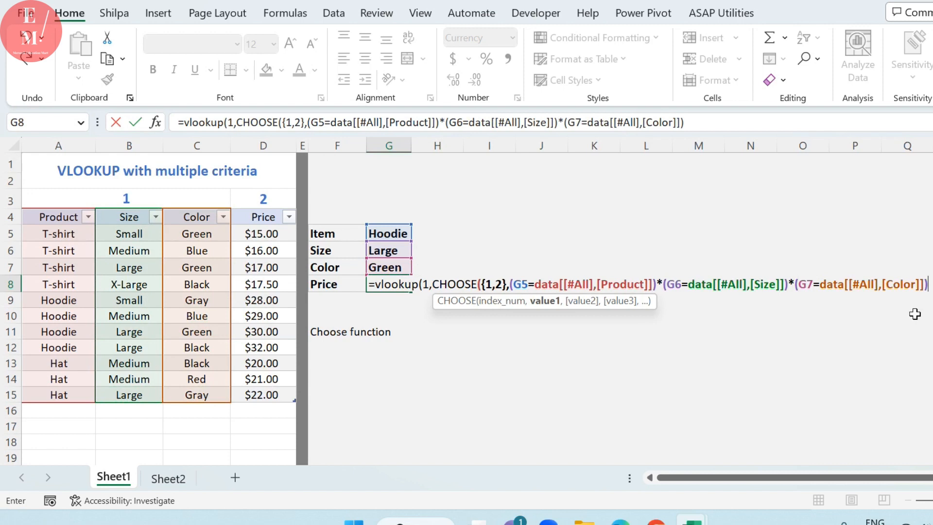
- Preview the evaluated array of the three multiplied criteria within the formula, and restore the original expression
left_click_drag(927, 284, 509, 283)
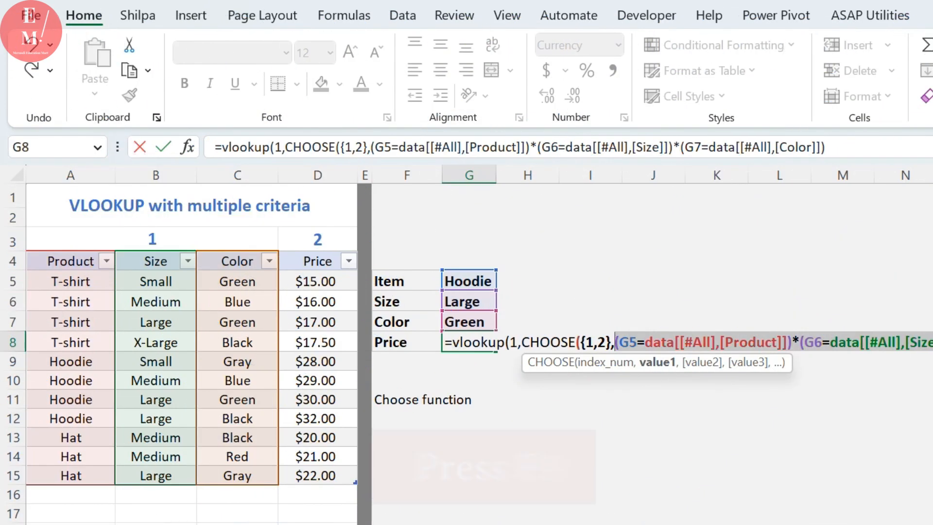
key("F9")
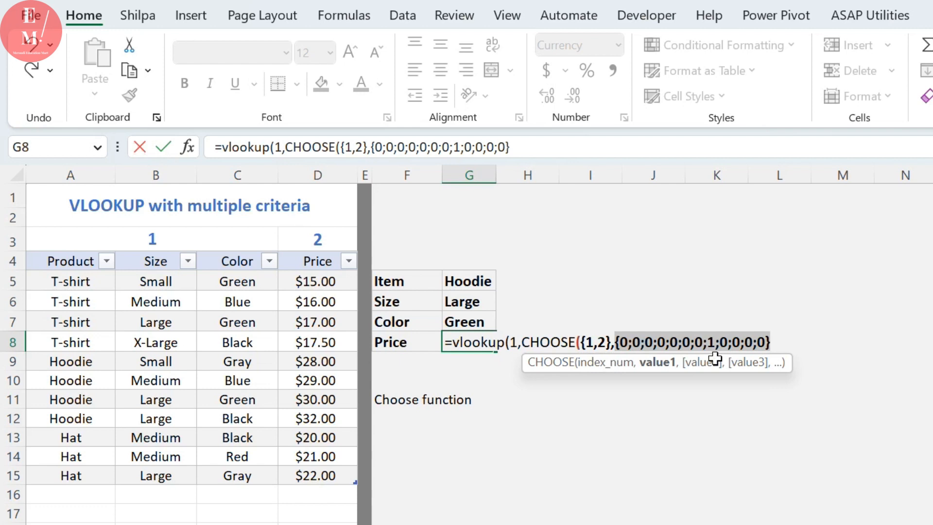
key("ctrl+z")
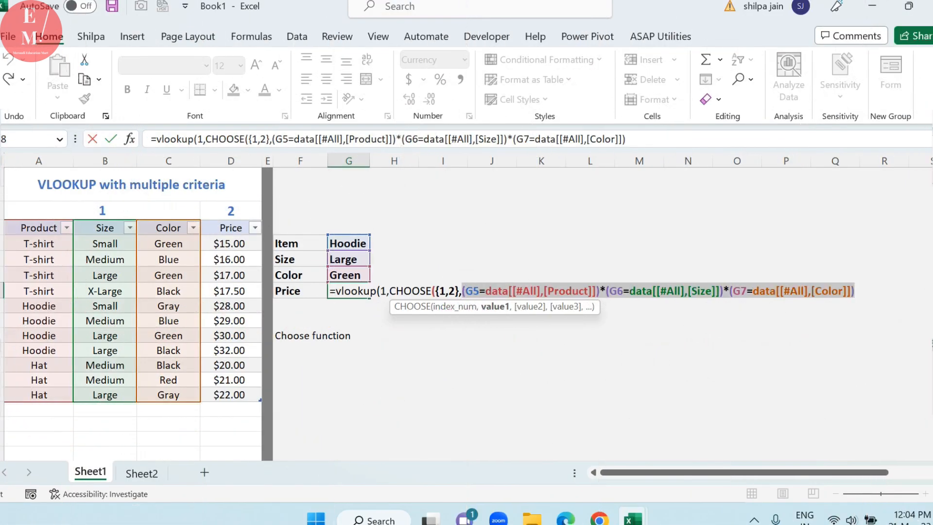
- Add the whole Price column, data[[#All],[Price]], as CHOOSE's second value and close the CHOOSE function
key("End")
type(",")
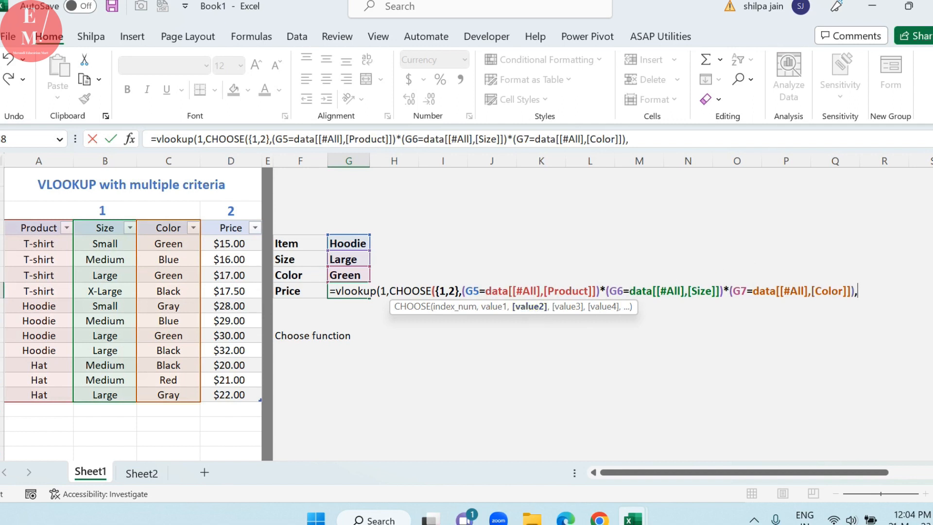
left_click_drag(242, 234, 239, 398)
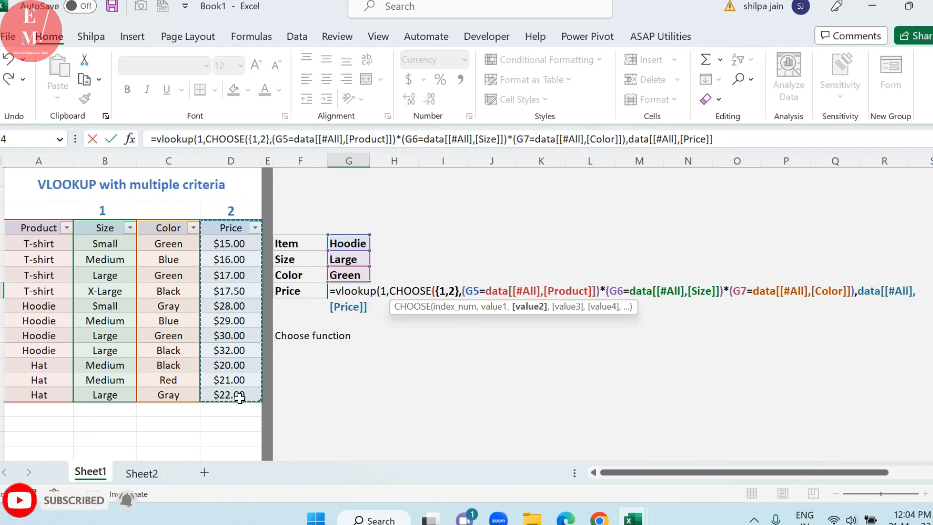
type(")")
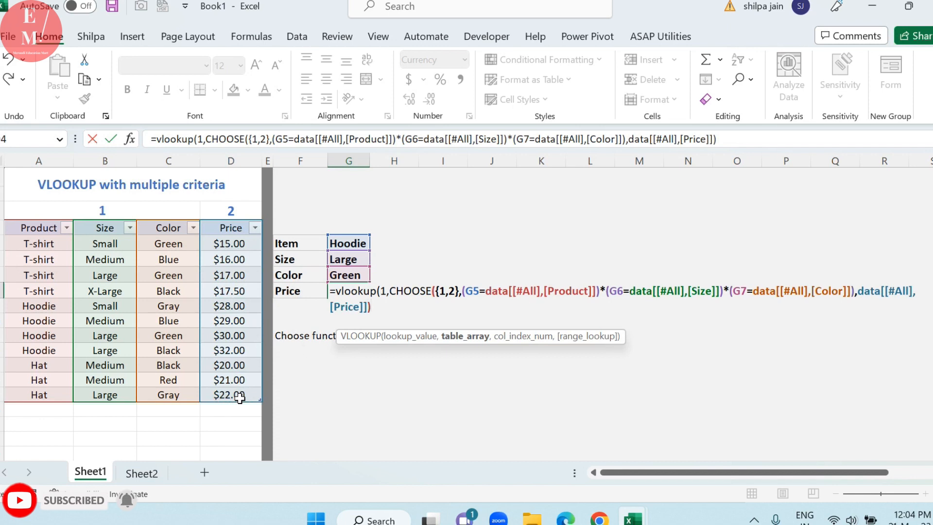
- Complete the VLOOKUP arguments with column index 2 and range lookup 0, and close the function
left_click_drag(389, 291, 370, 306)
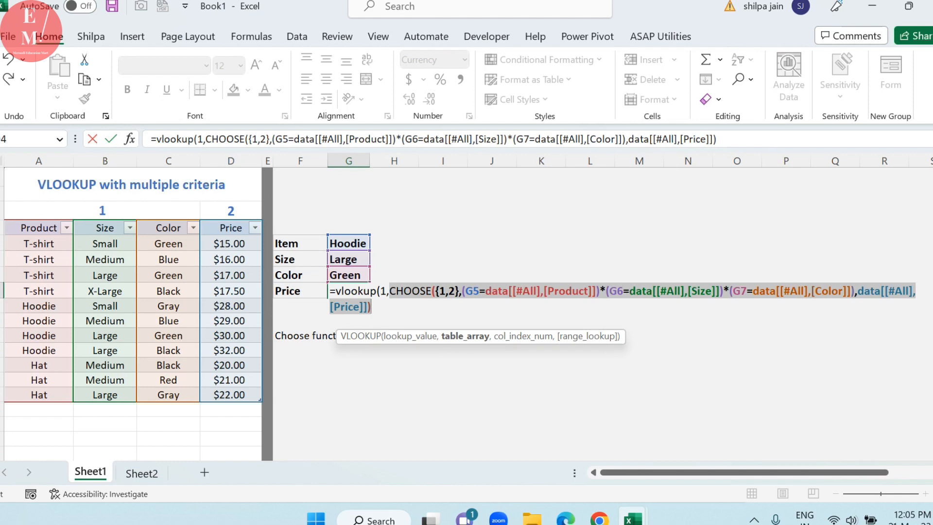
key("Right")
type(",")
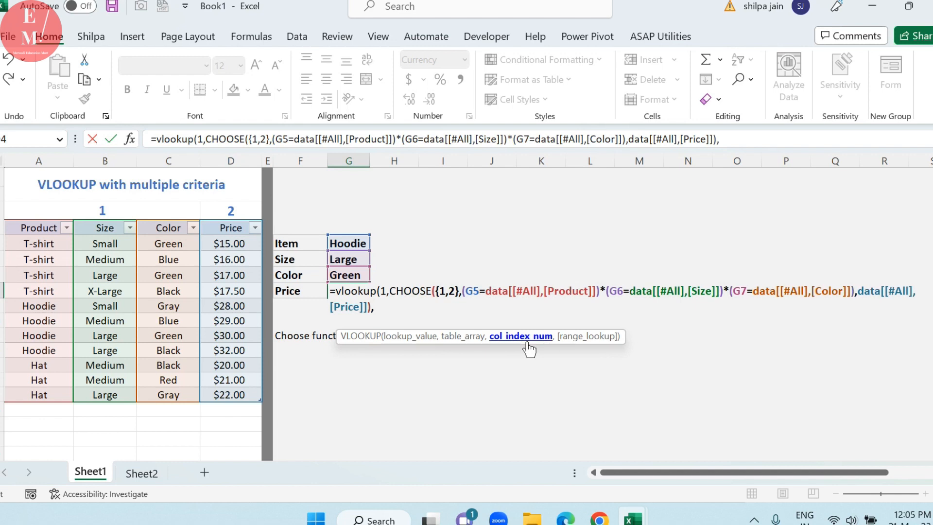
type("2,")
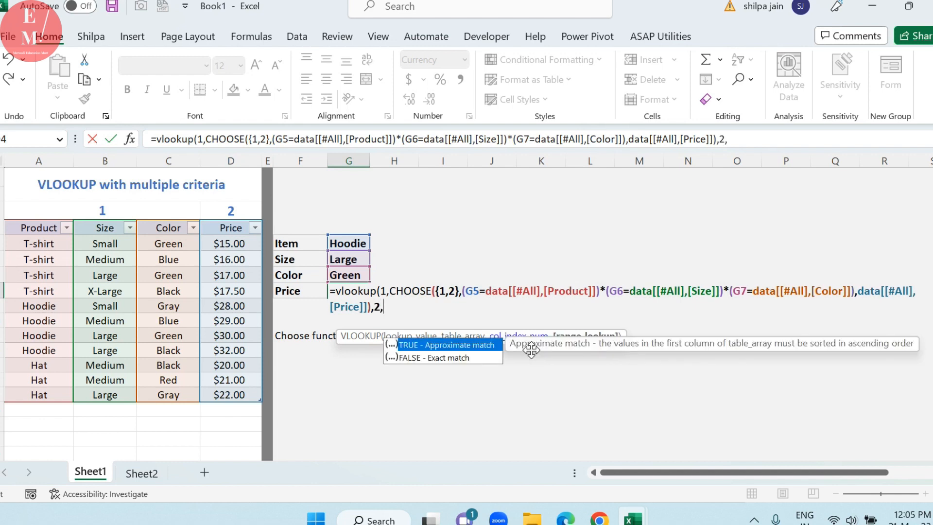
type("0)")
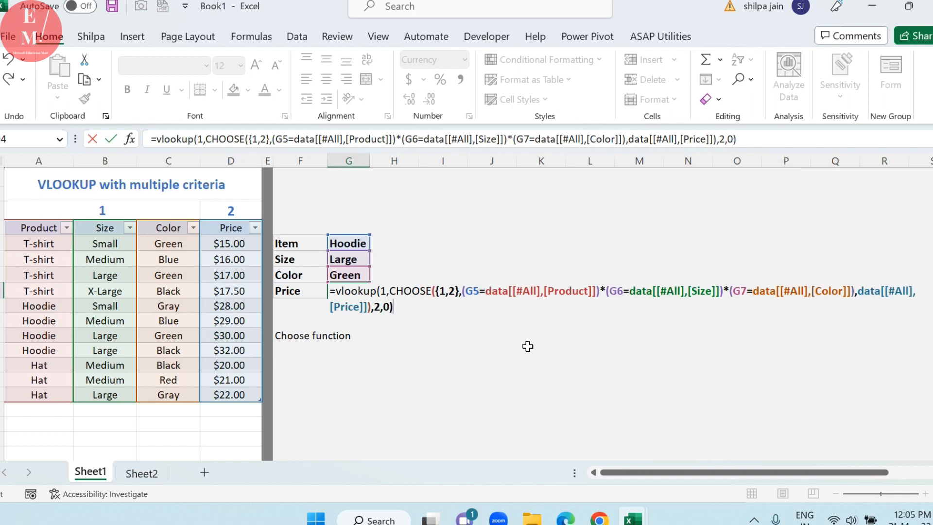
- Commit the VLOOKUP formula in G8, and copy its whole CHOOSE expression, from CHOOSE({1,2} through data[[#All],[Price]]), leaving the formula as is
key("Return")
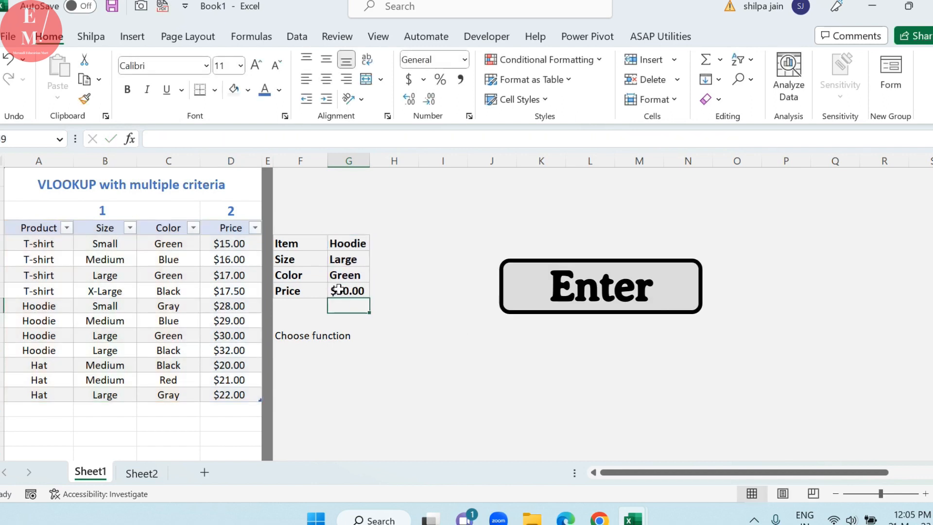
key("Up")
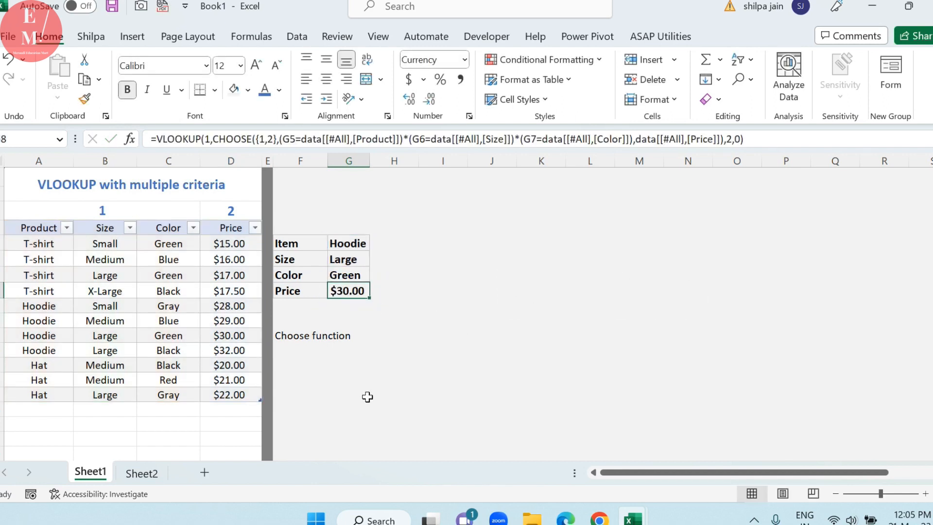
double_click(347, 291)
left_click_drag(399, 291, 346, 307)
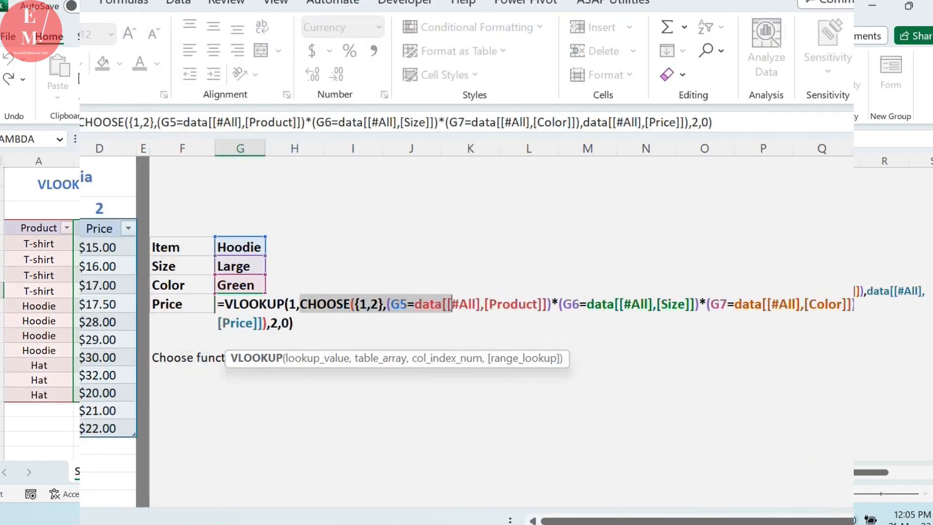
left_click_drag(236, 323, 266, 323)
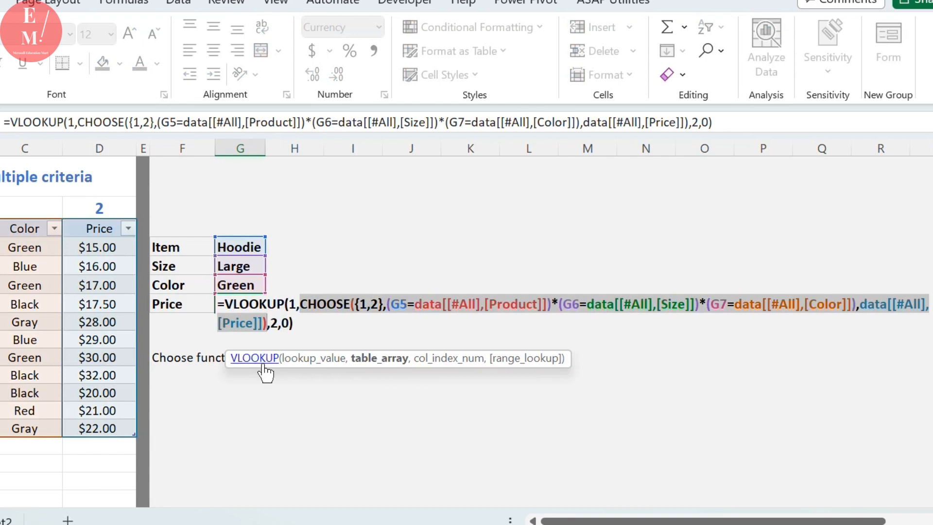
key("ctrl+c")
key("Escape")
- Paste the copied CHOOSE expression into F12, below the Choose function label, and make it a formula with a leading equals sign
left_click(189, 374)
key("ctrl+v")
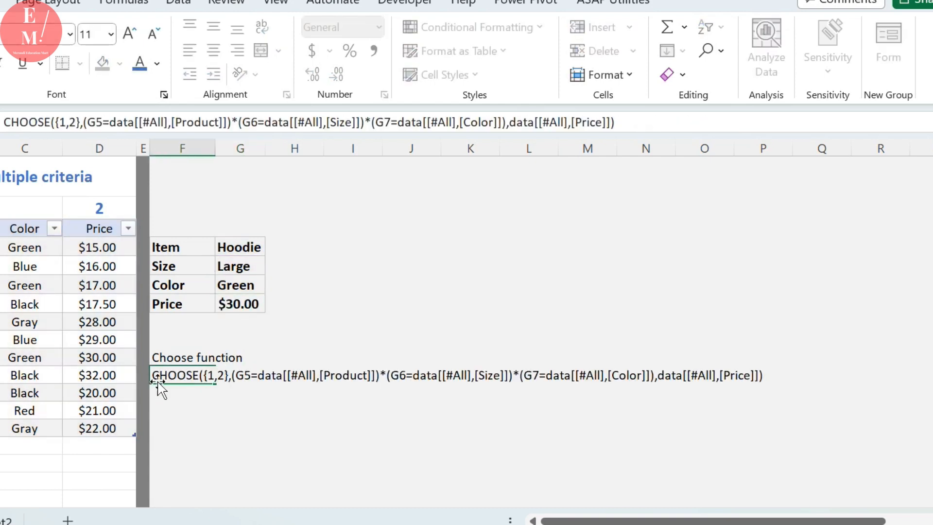
key("F2")
key("Home")
type("=")
key("Return")
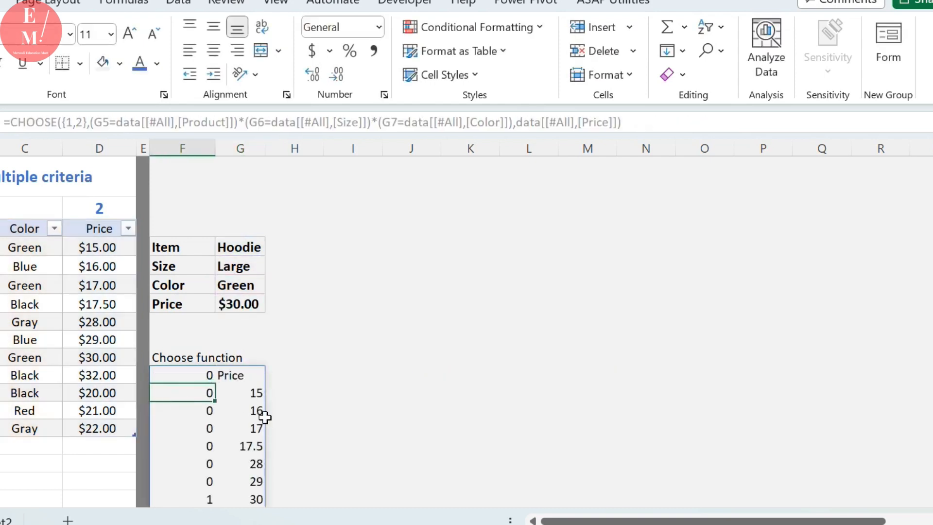
- Compare the CHOOSE array's first column, F12:F23, and its price in G19 with table row A11:D11 and the lookup cell G8
scroll(254, 391, "down", 1)
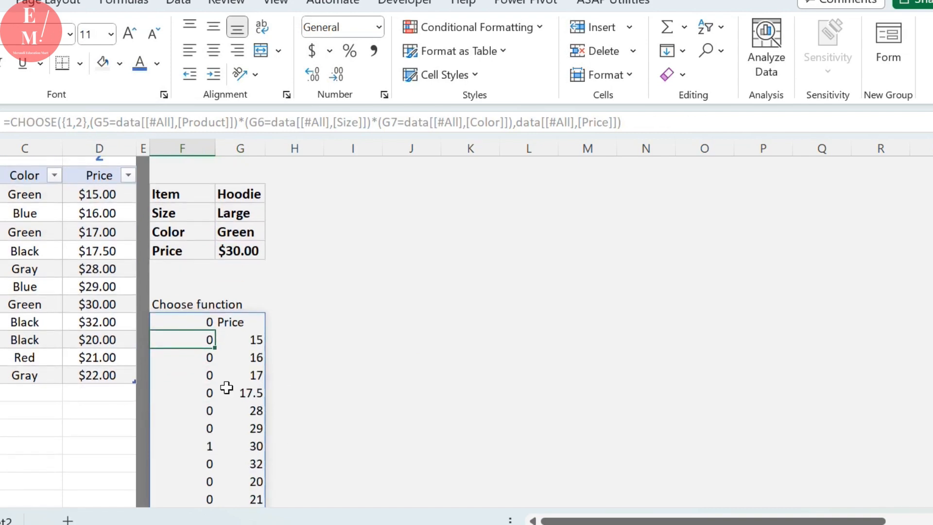
left_click_drag(188, 323, 196, 517)
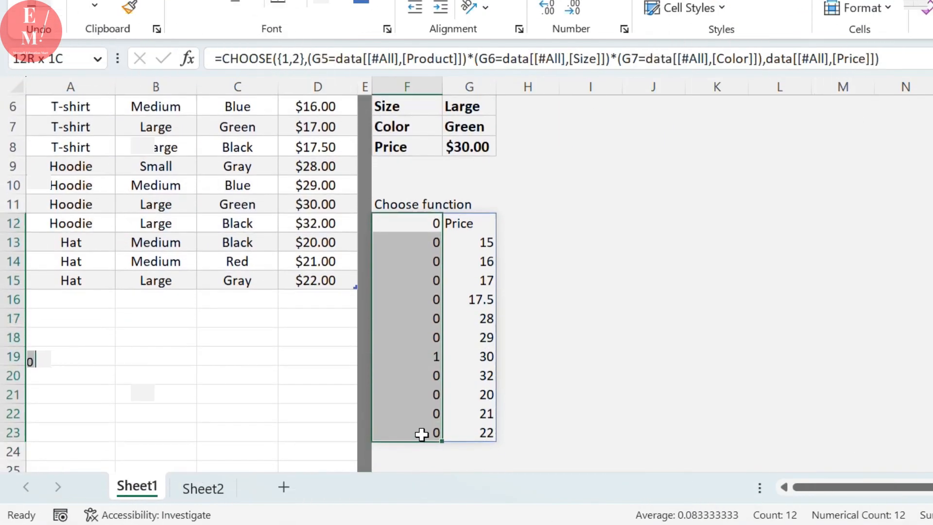
scroll(427, 399, "up", 2)
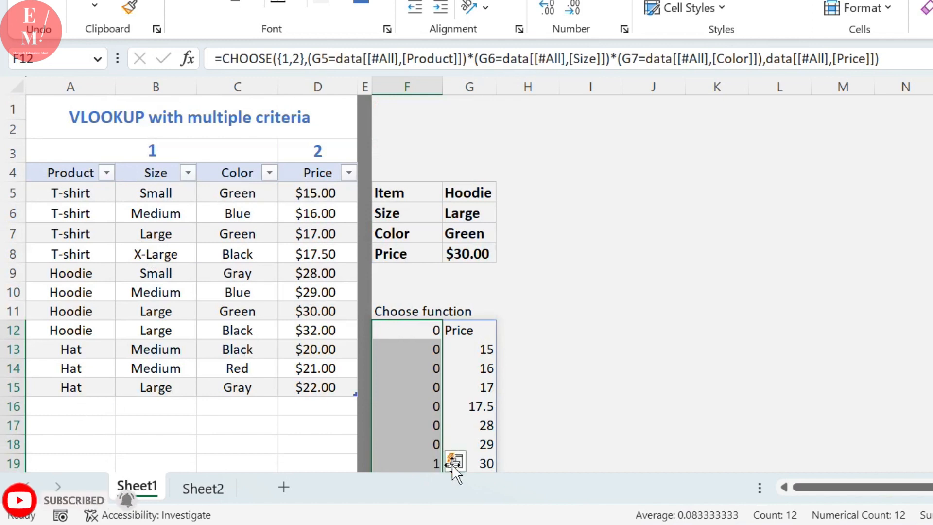
left_click(425, 463)
scroll(431, 437, "down", 1)
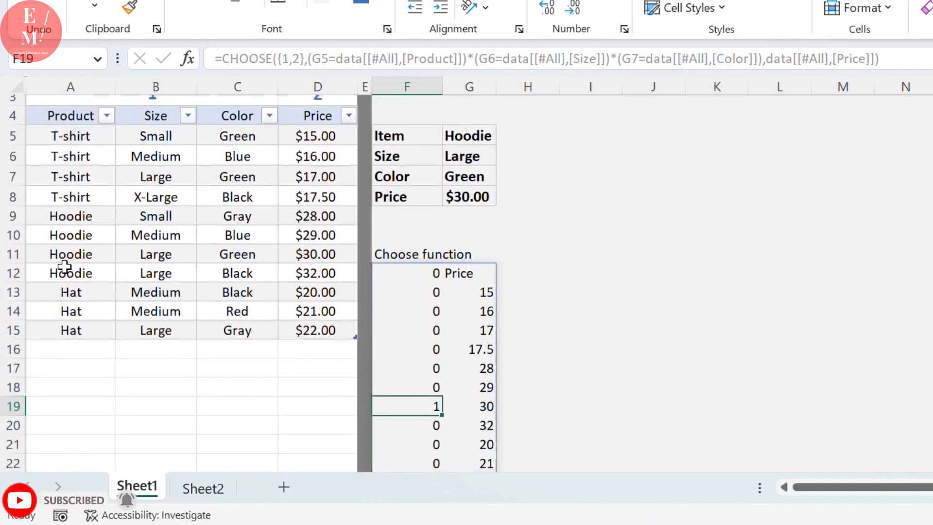
left_click_drag(61, 253, 316, 254)
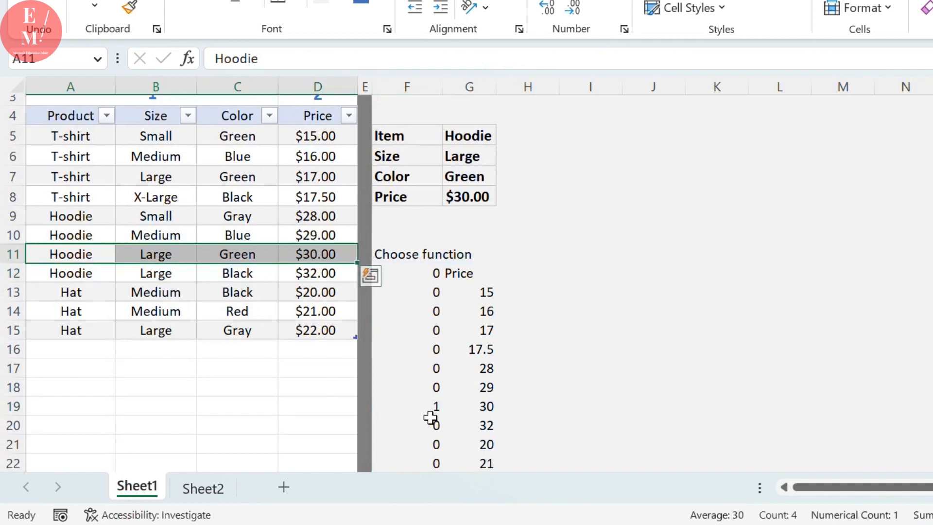
left_click(482, 408)
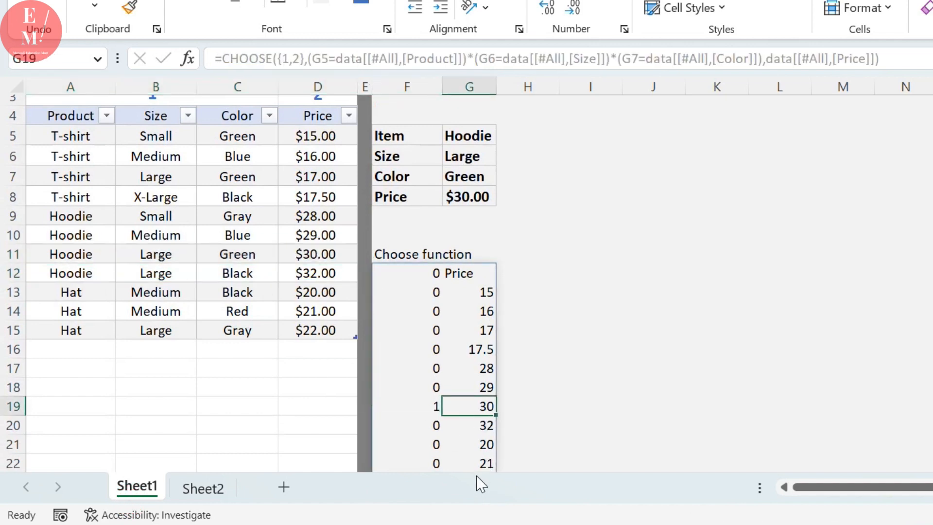
left_click(467, 199)
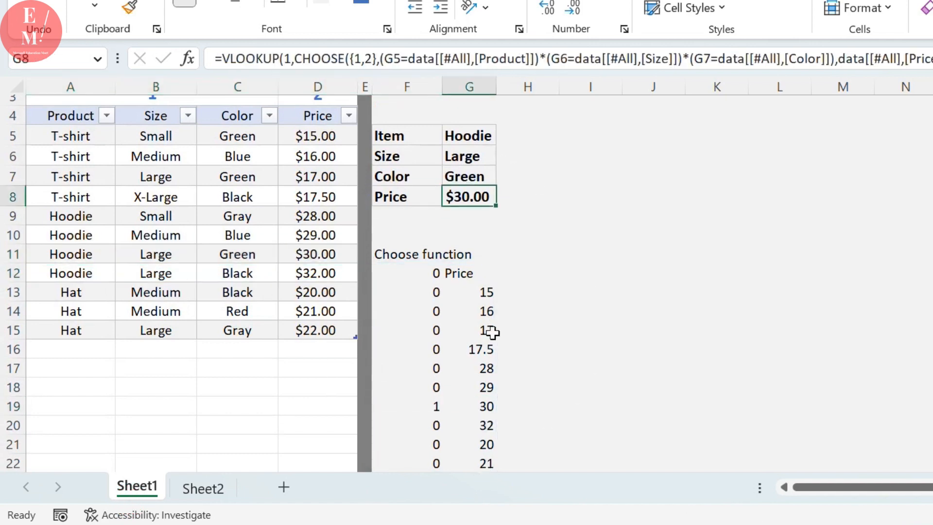